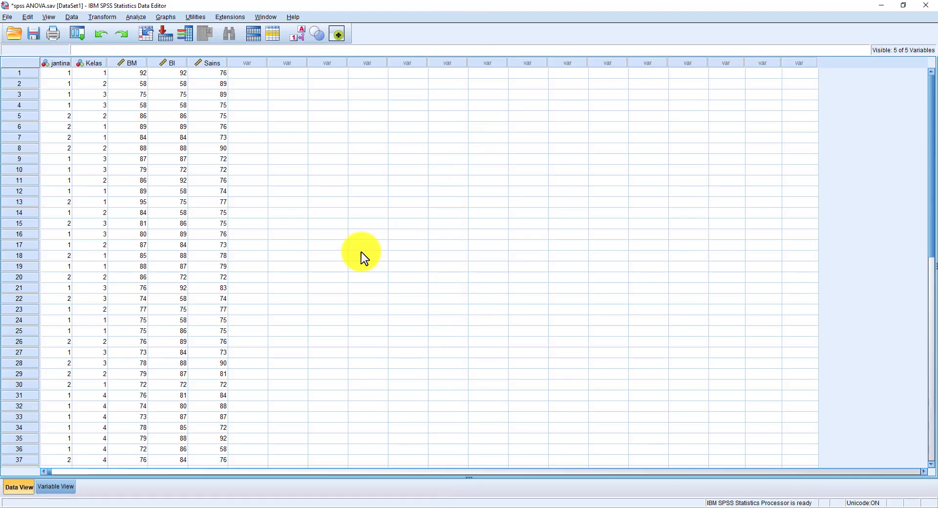
- Examine the value labels defined for the jantina and Kelas variables
{"action": "left_click", "coordinate": [58, 487]}
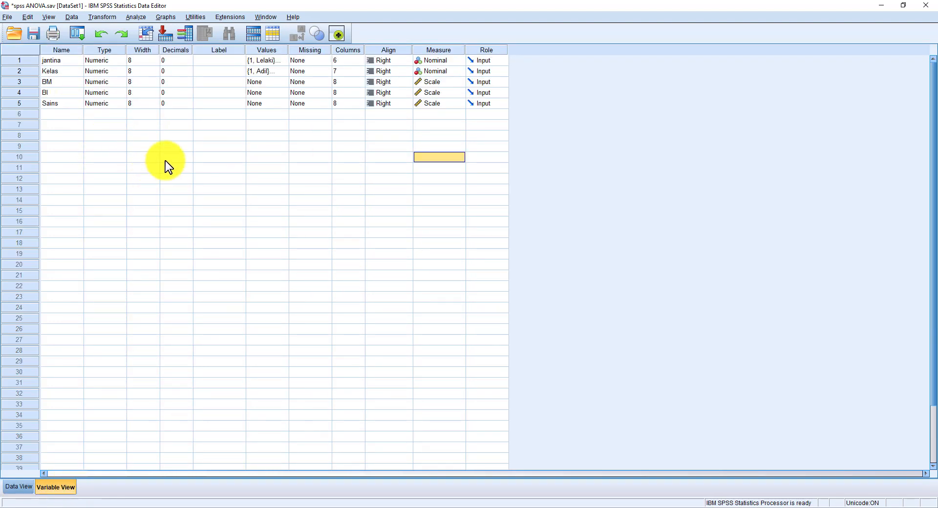
{"action": "left_click", "coordinate": [63, 63]}
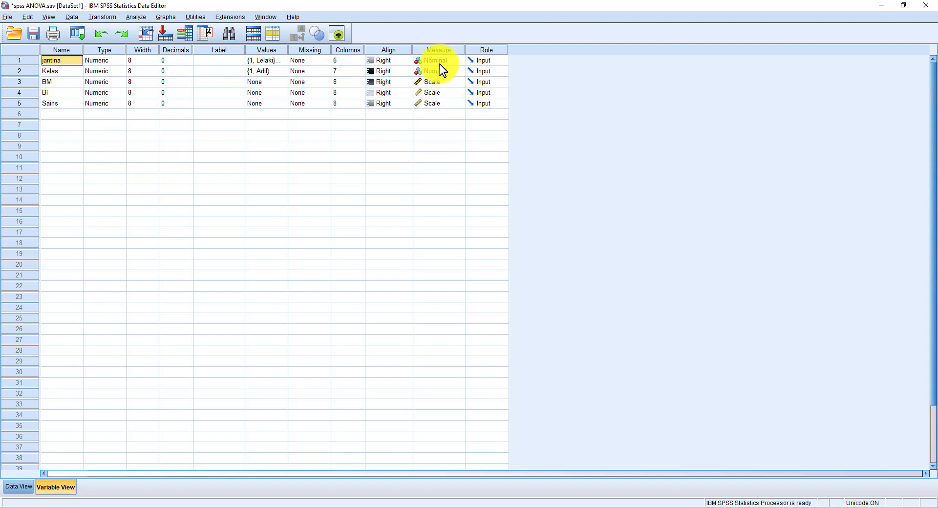
{"action": "left_click", "coordinate": [281, 59]}
{"action": "left_click", "coordinate": [282, 59]}
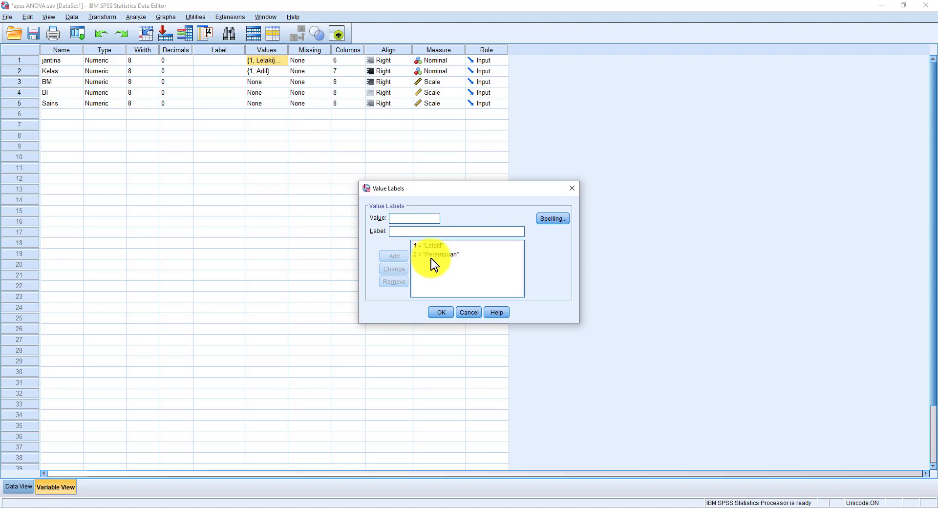
{"action": "left_click", "coordinate": [439, 313]}
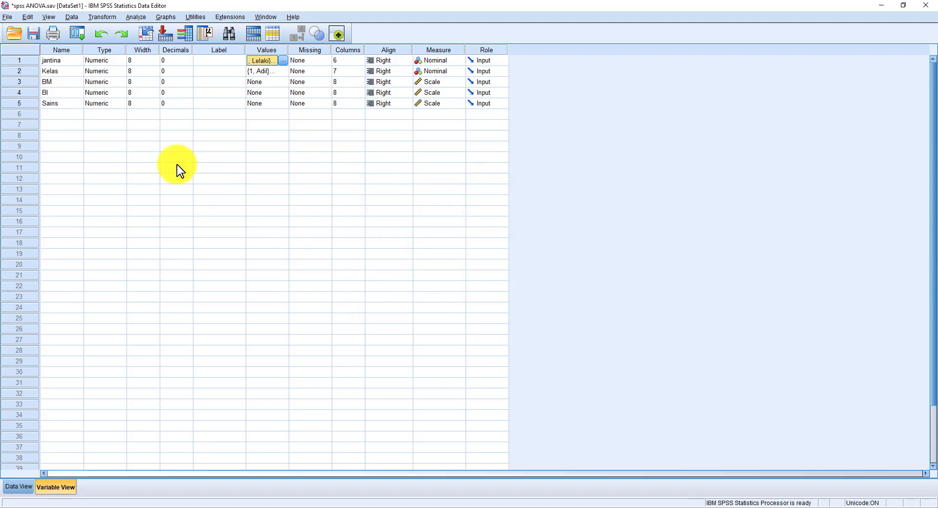
{"action": "left_click", "coordinate": [73, 72]}
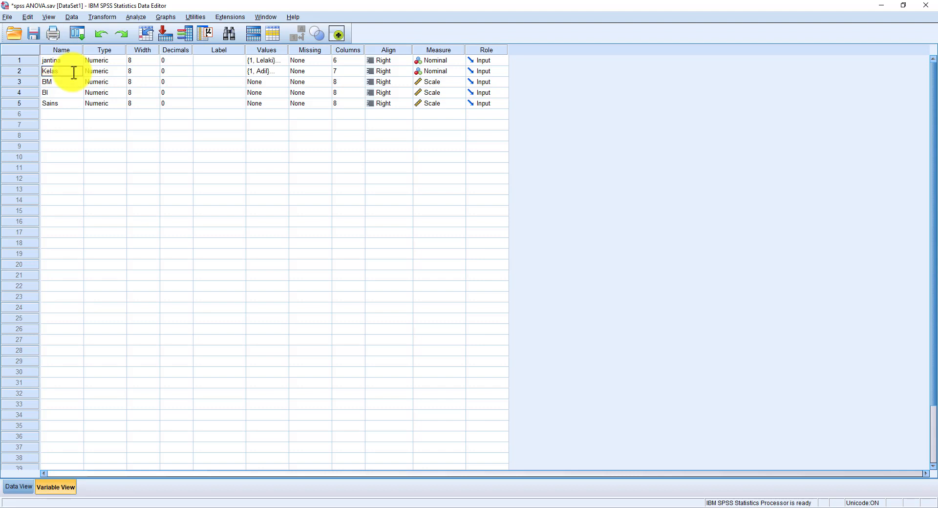
{"action": "double_click", "coordinate": [281, 71]}
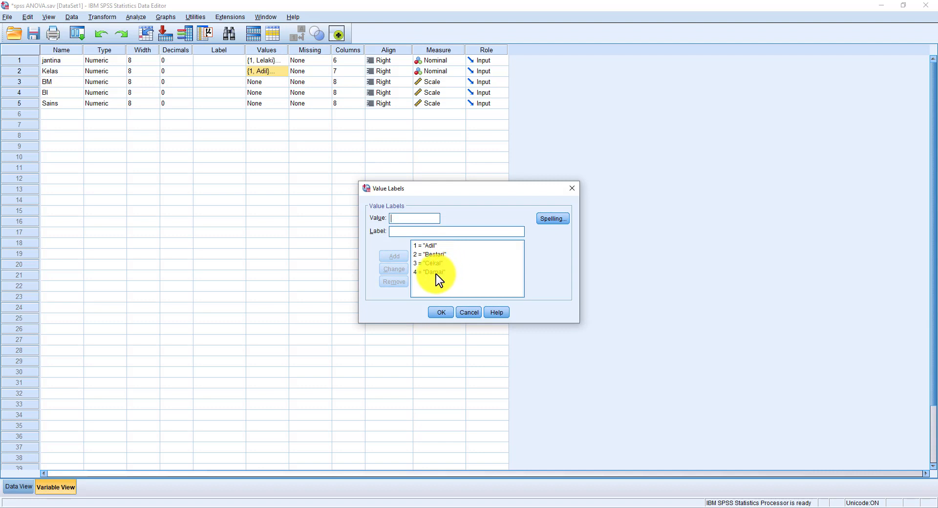
{"action": "left_click", "coordinate": [441, 311]}
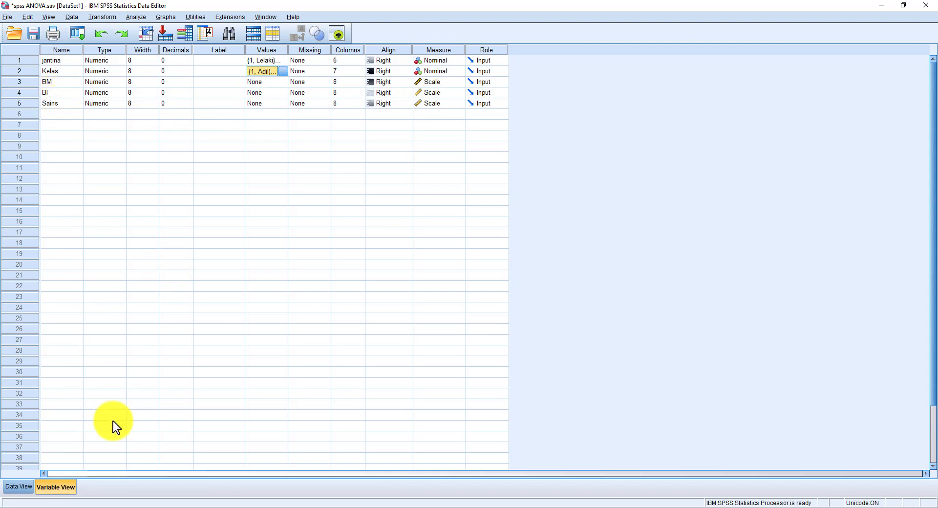
- Review the data cases and the jantina, Kelas, BM, BI and Sains columns
{"action": "left_click", "coordinate": [32, 485]}
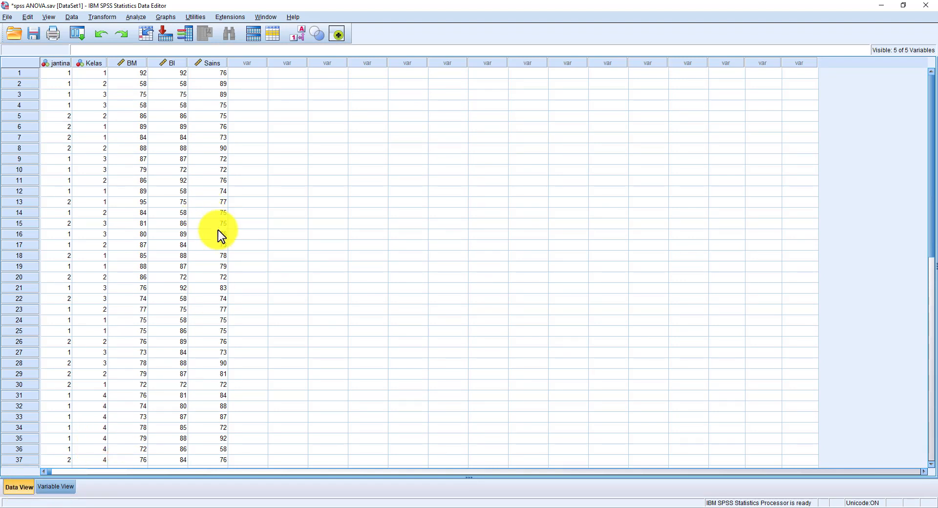
{"action": "scroll", "coordinate": [217, 236], "scroll_direction": "down", "scroll_amount": 1}
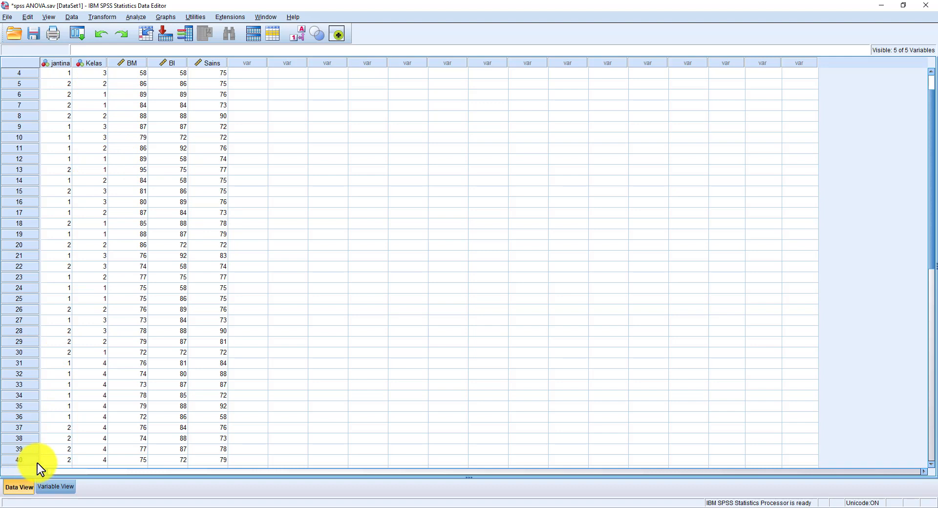
{"action": "scroll", "coordinate": [73, 445], "scroll_direction": "up", "scroll_amount": 1}
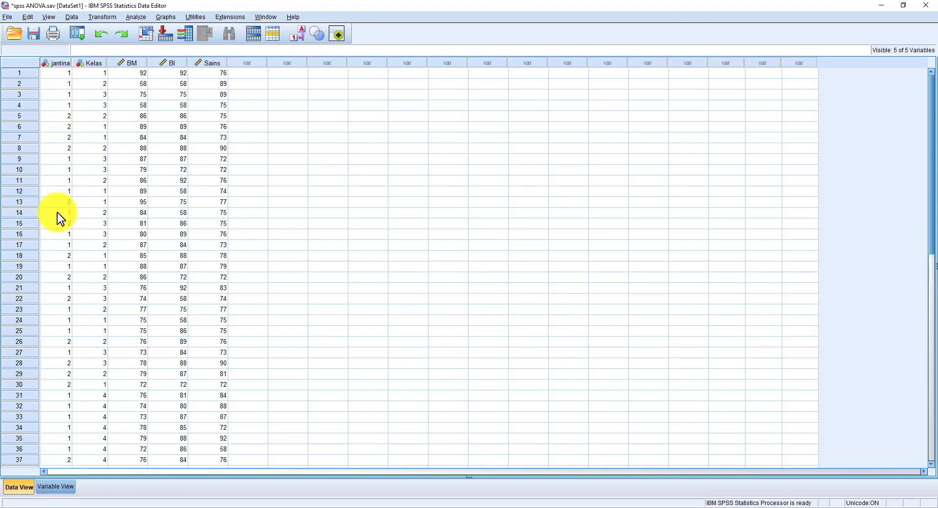
{"action": "left_click", "coordinate": [139, 63]}
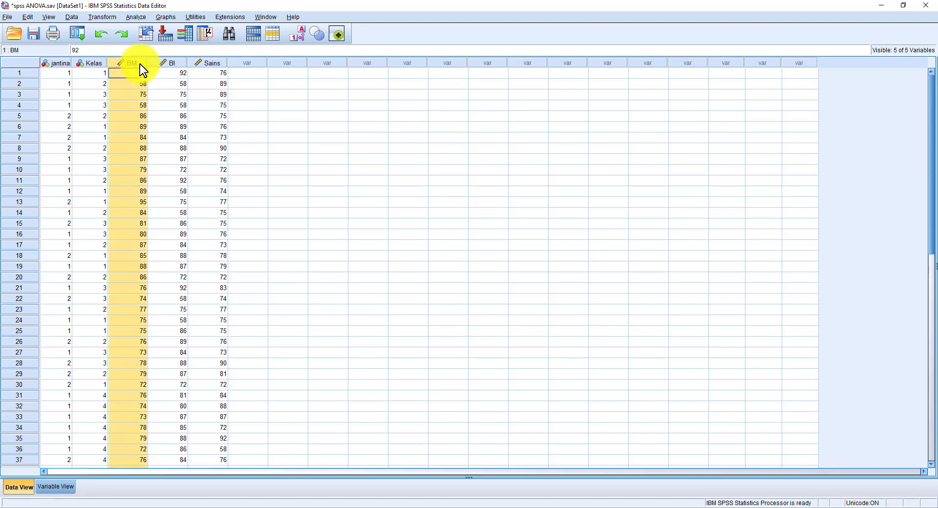
{"action": "left_click", "coordinate": [178, 61]}
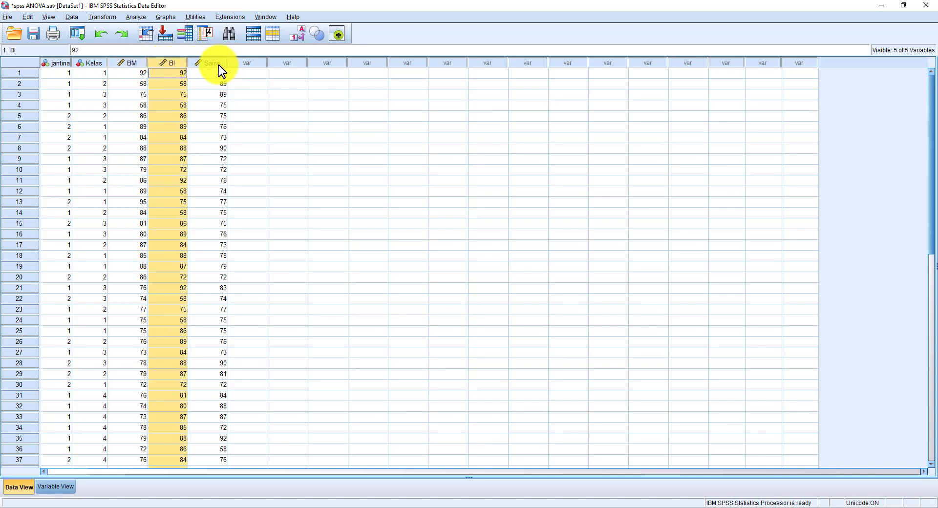
{"action": "left_click", "coordinate": [218, 64]}
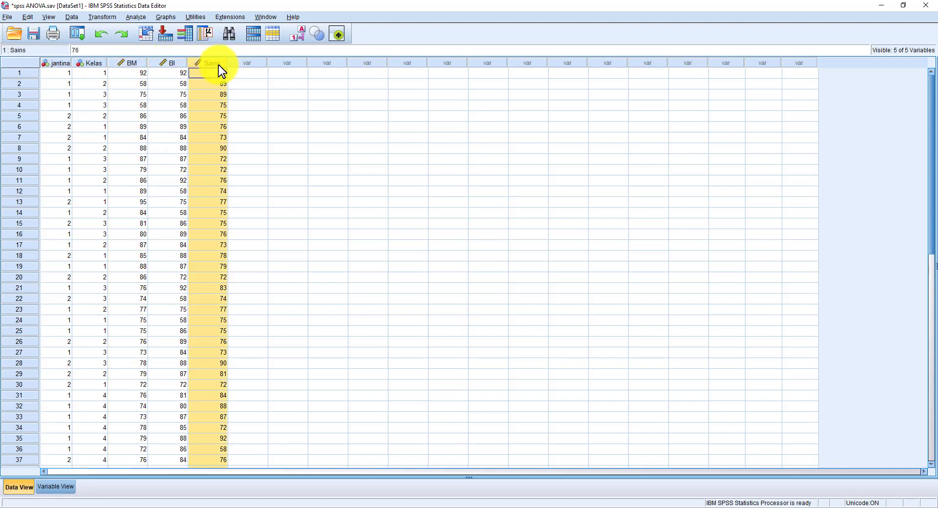
{"action": "left_click", "coordinate": [294, 181]}
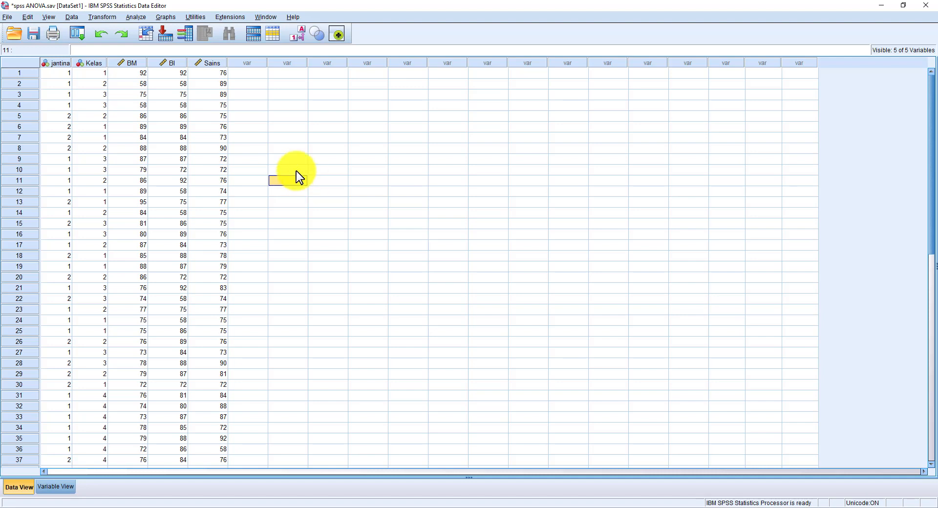
{"action": "left_click", "coordinate": [62, 64]}
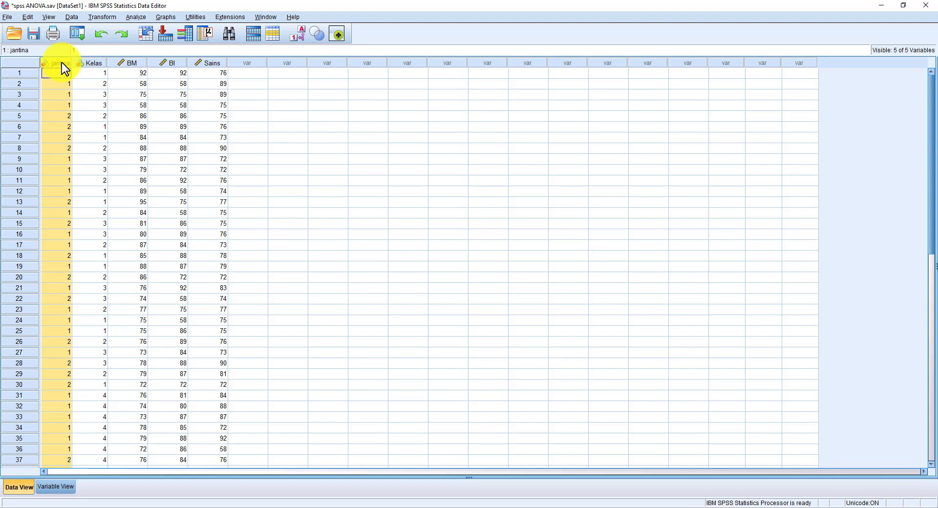
{"action": "left_click", "coordinate": [96, 62]}
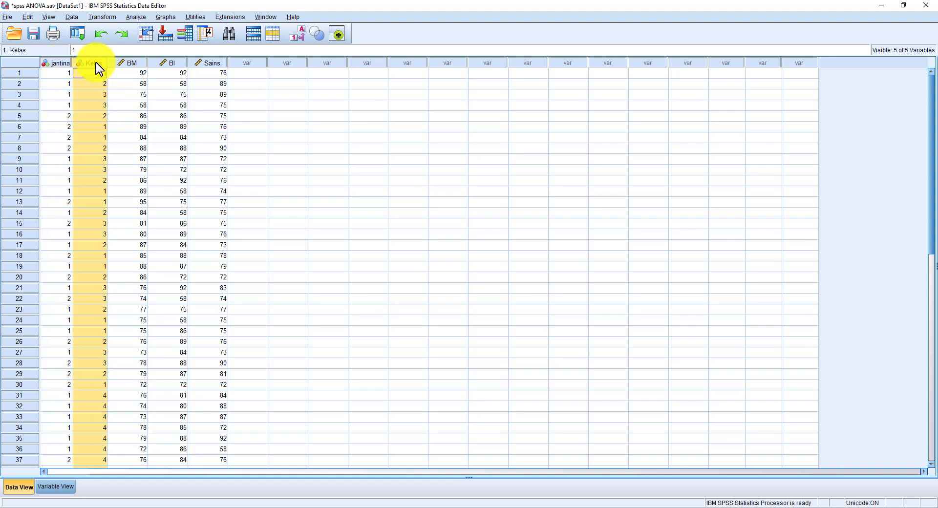
{"action": "left_click", "coordinate": [132, 62]}
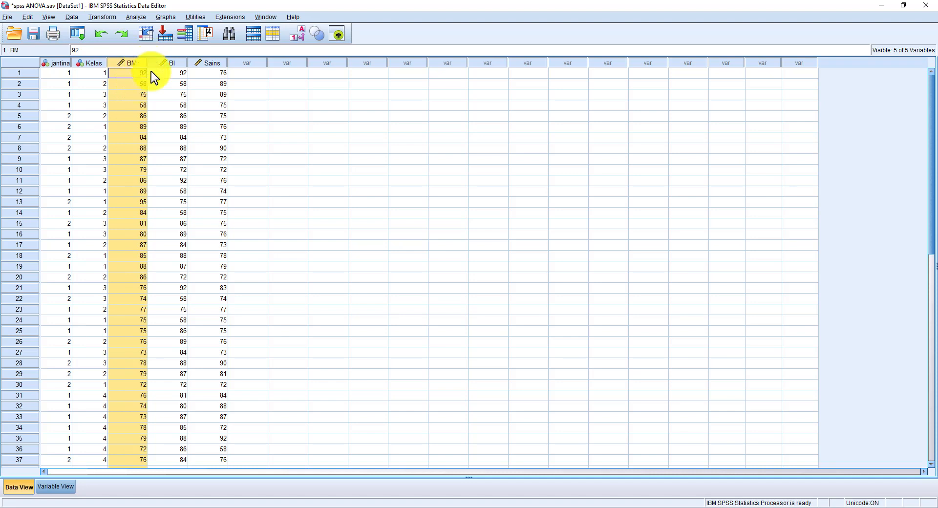
{"action": "left_click", "coordinate": [323, 139]}
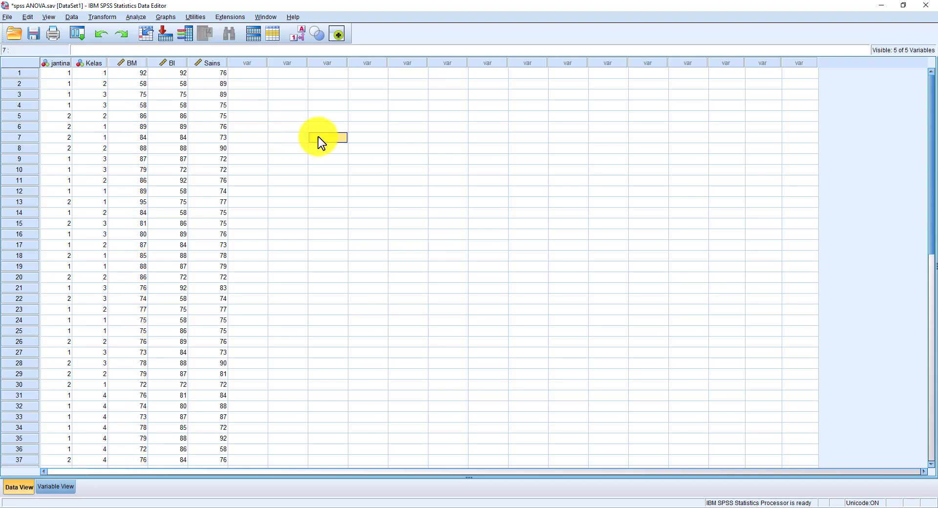
- Start a One-Way ANOVA and remove Sains from the dependent list and jantina from the factor
{"action": "left_click", "coordinate": [137, 16]}
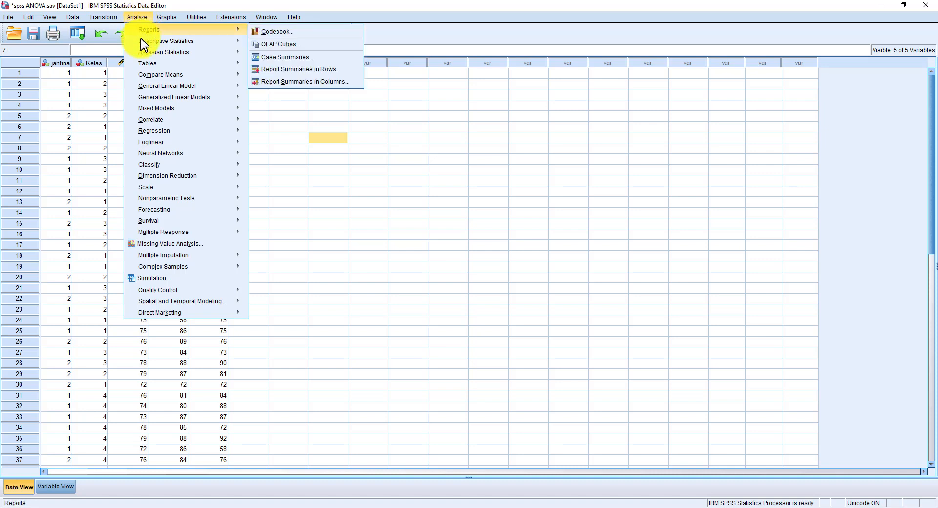
{"action": "mouse_move", "coordinate": [148, 77]}
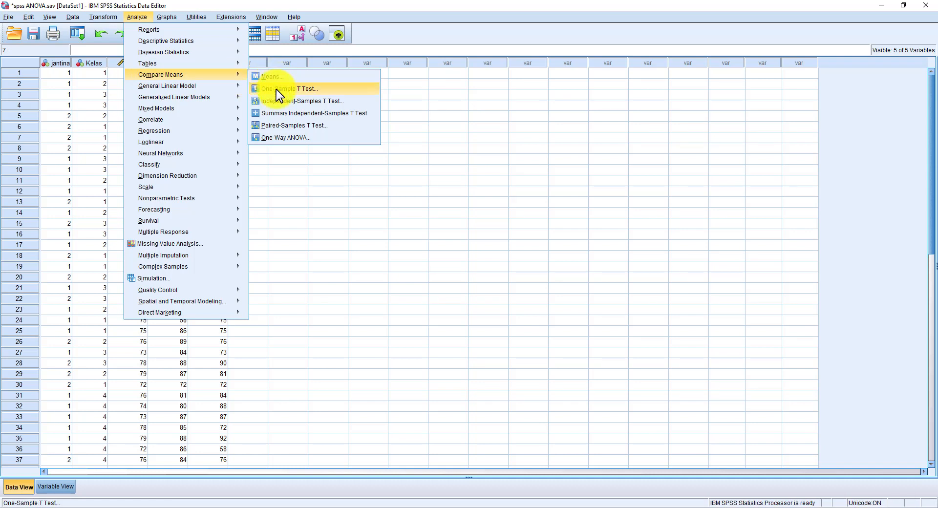
{"action": "left_click", "coordinate": [275, 137]}
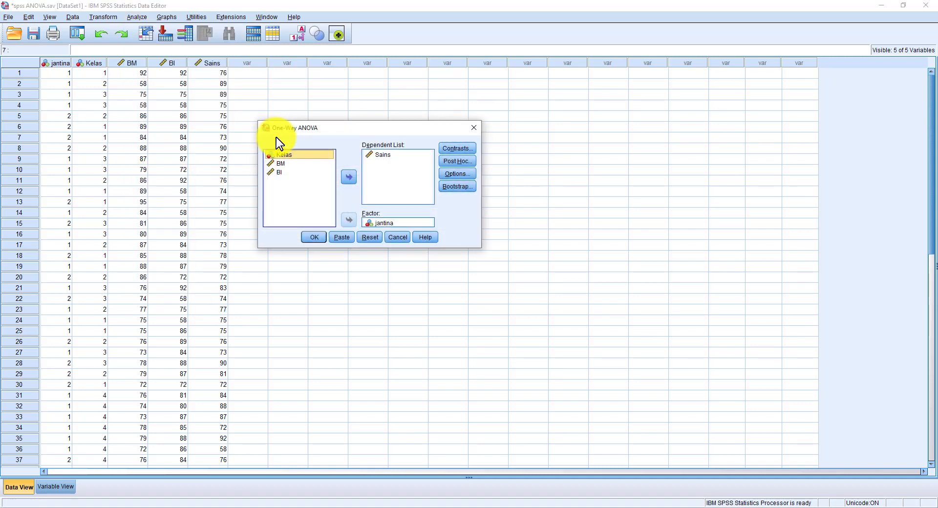
{"action": "left_click", "coordinate": [384, 156]}
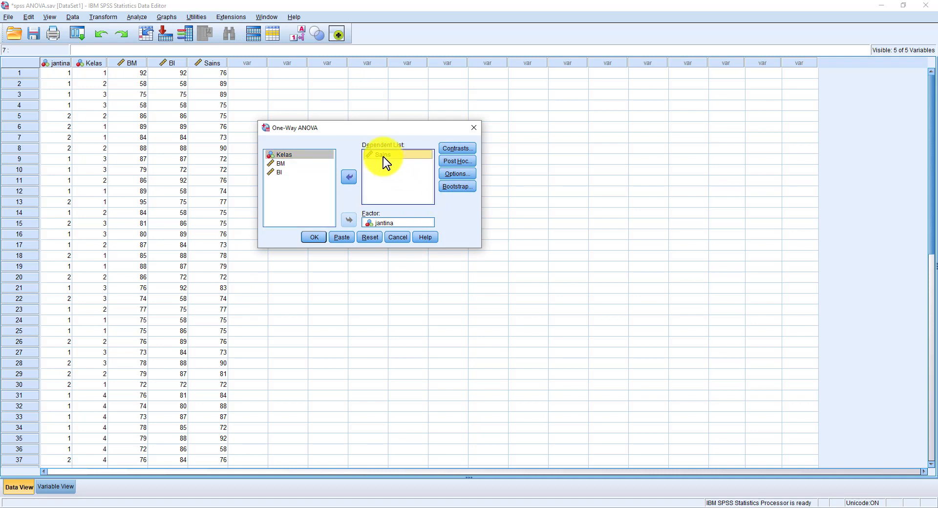
{"action": "left_click", "coordinate": [349, 177]}
{"action": "left_click", "coordinate": [366, 222]}
{"action": "left_click", "coordinate": [349, 220]}
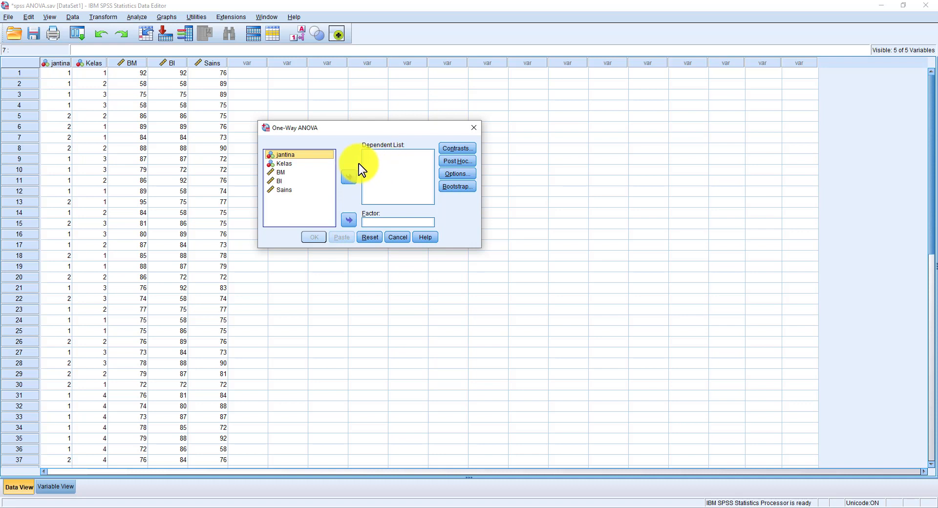
- Assign BM as the dependent variable and jantina as the factor of the One-Way ANOVA
{"action": "left_click", "coordinate": [280, 174]}
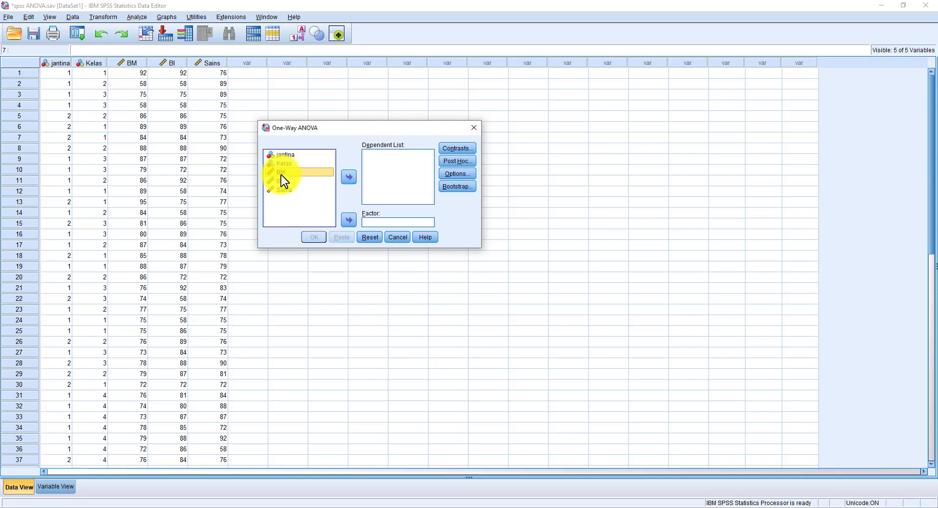
{"action": "left_click", "coordinate": [348, 177]}
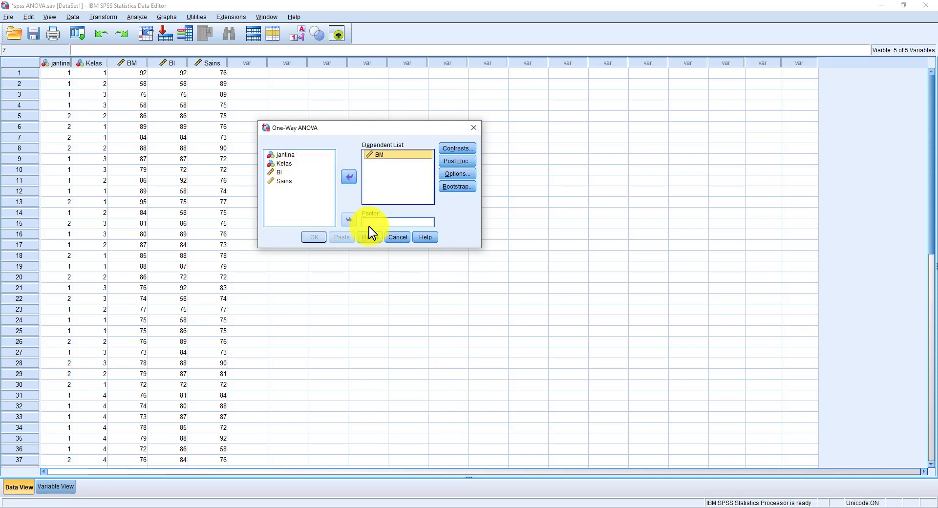
{"action": "left_click", "coordinate": [291, 154]}
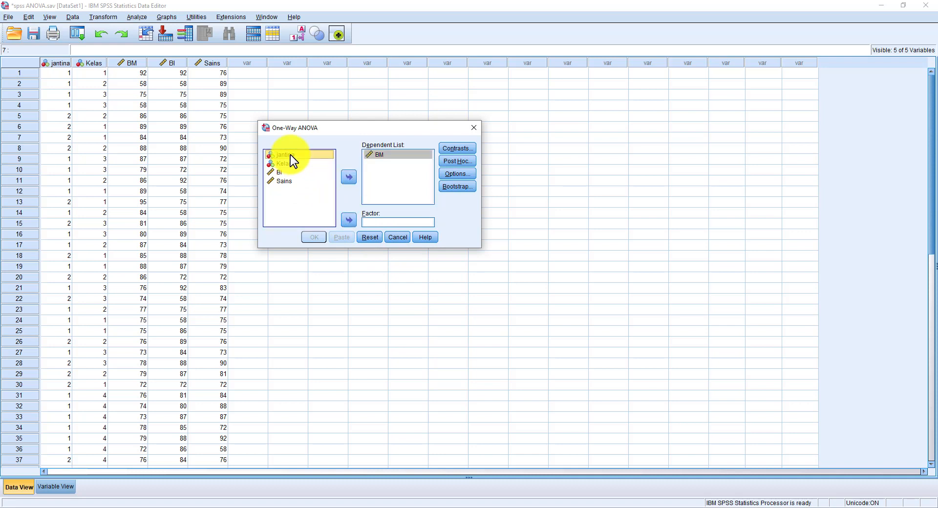
{"action": "left_click", "coordinate": [348, 220]}
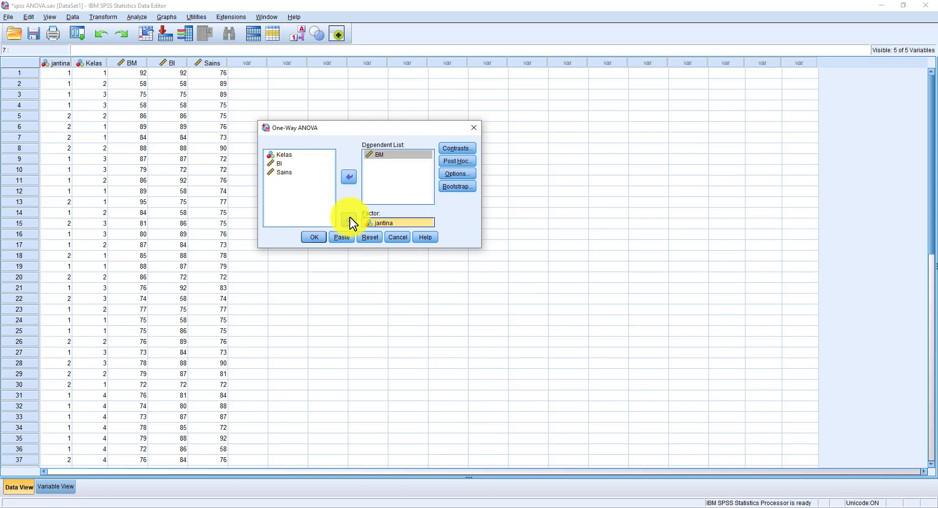
- Look over the Contrasts and Post Hoc settings of the One-Way ANOVA without changing them
{"action": "left_click", "coordinate": [459, 149]}
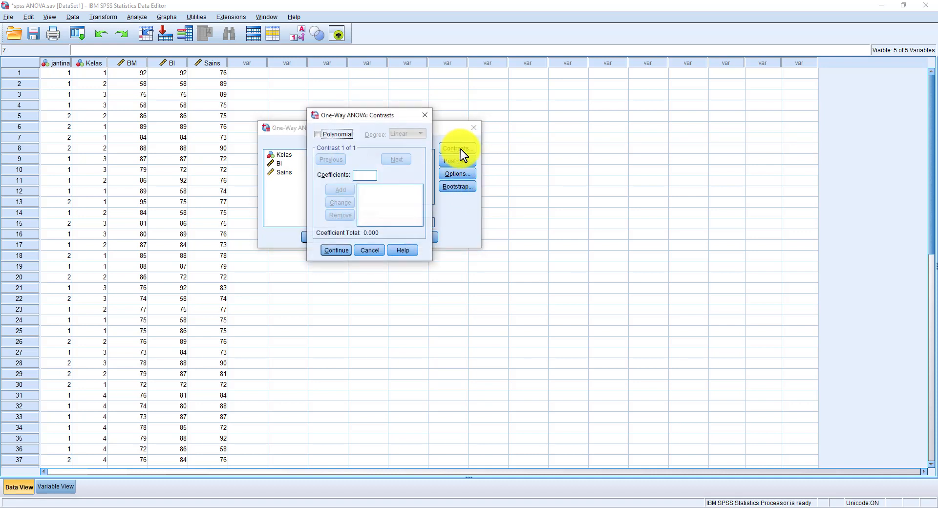
{"action": "left_click", "coordinate": [425, 115]}
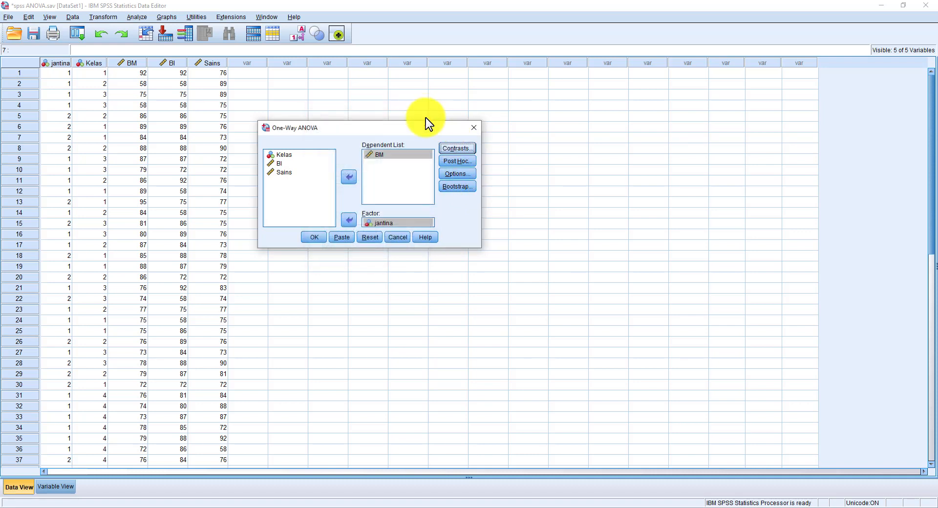
{"action": "left_click", "coordinate": [450, 158]}
{"action": "left_click_drag", "start_coordinate": [447, 176], "coordinate": [586, 119]}
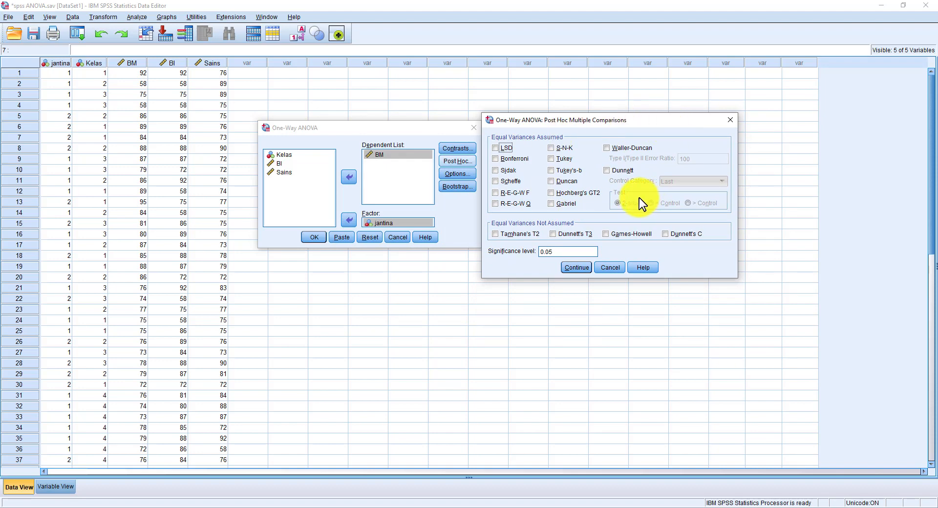
{"action": "left_click", "coordinate": [732, 124]}
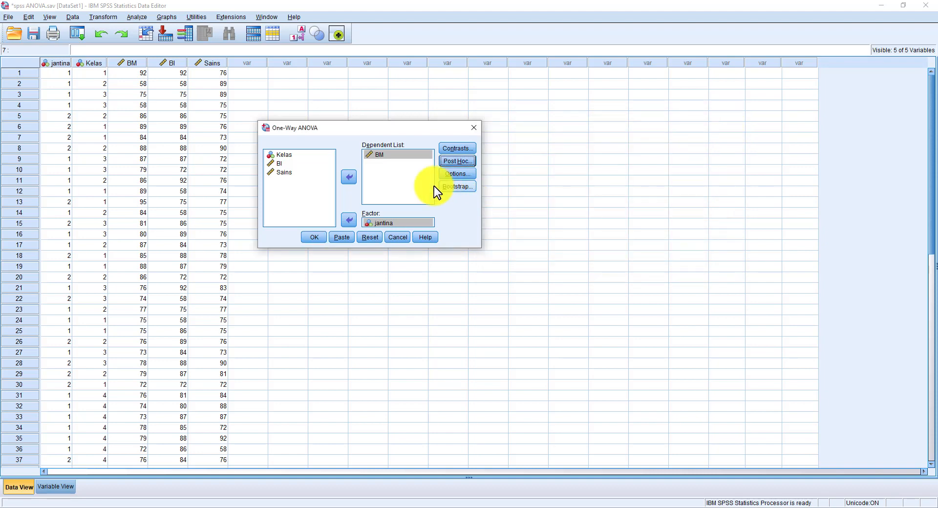
- Run the One-Way ANOVA with the Descriptive, Homogeneity of variance test and Means plot options
{"action": "left_click", "coordinate": [460, 177]}
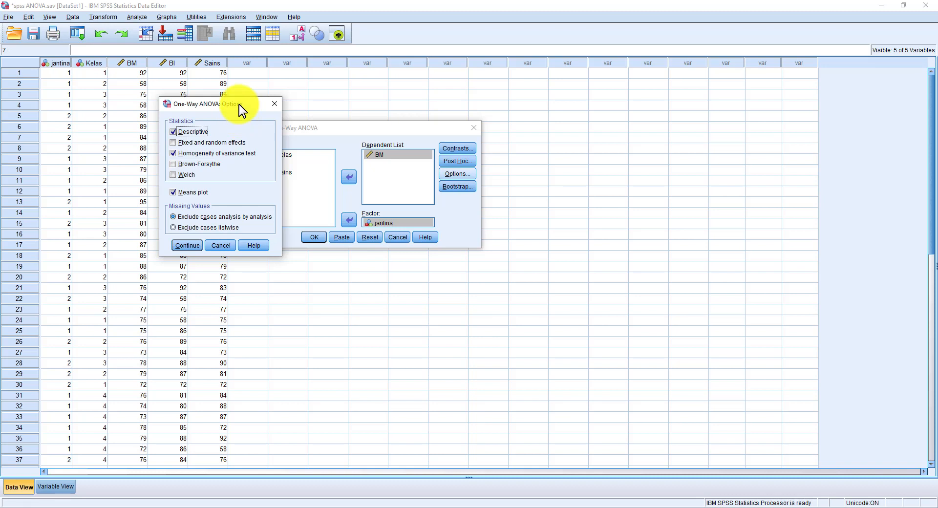
{"action": "left_click_drag", "start_coordinate": [239, 104], "coordinate": [561, 113]}
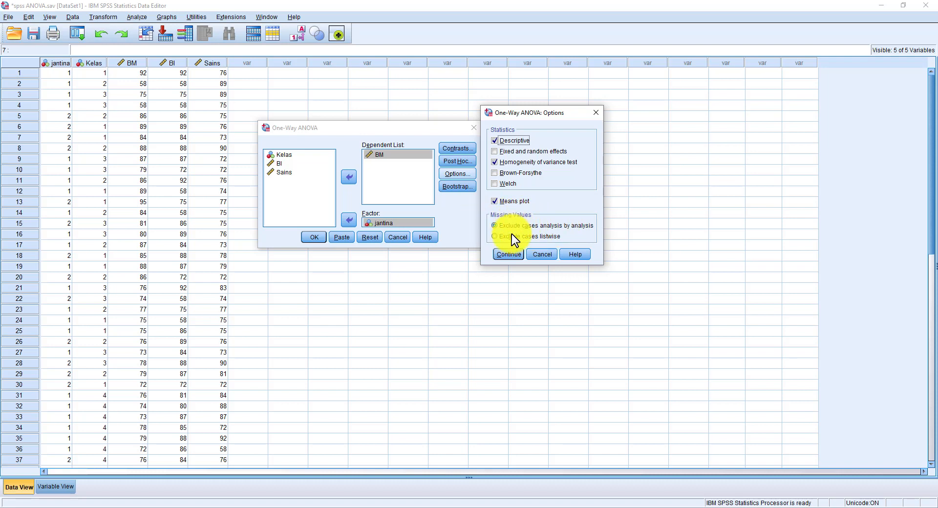
{"action": "left_click", "coordinate": [507, 255]}
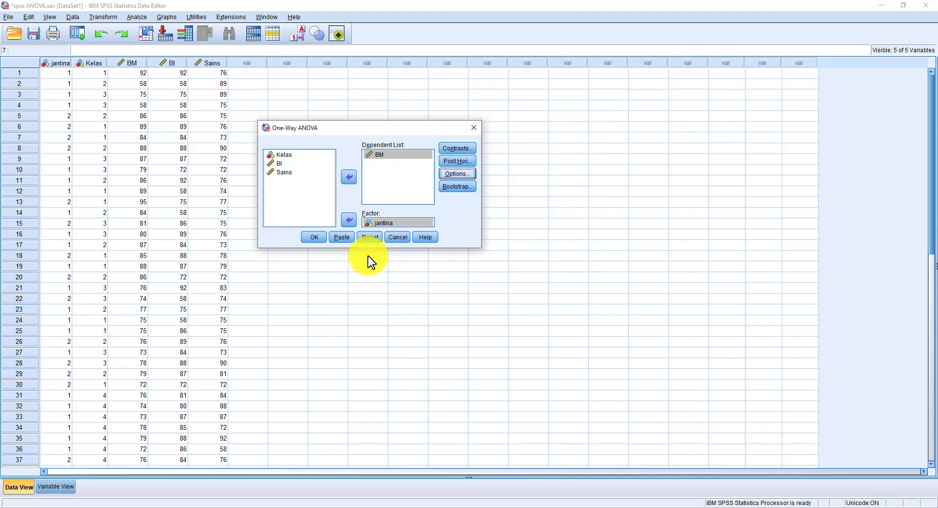
{"action": "left_click", "coordinate": [313, 241]}
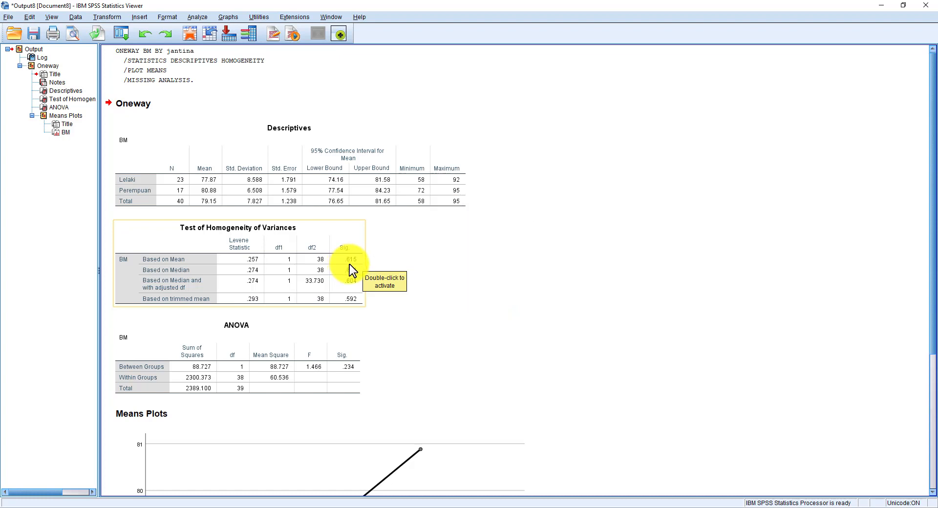
- Review the descriptives, homogeneity test, ANOVA table and means plot in the output for BM by jantina
{"action": "scroll", "coordinate": [350, 264], "scroll_direction": "down", "scroll_amount": 2}
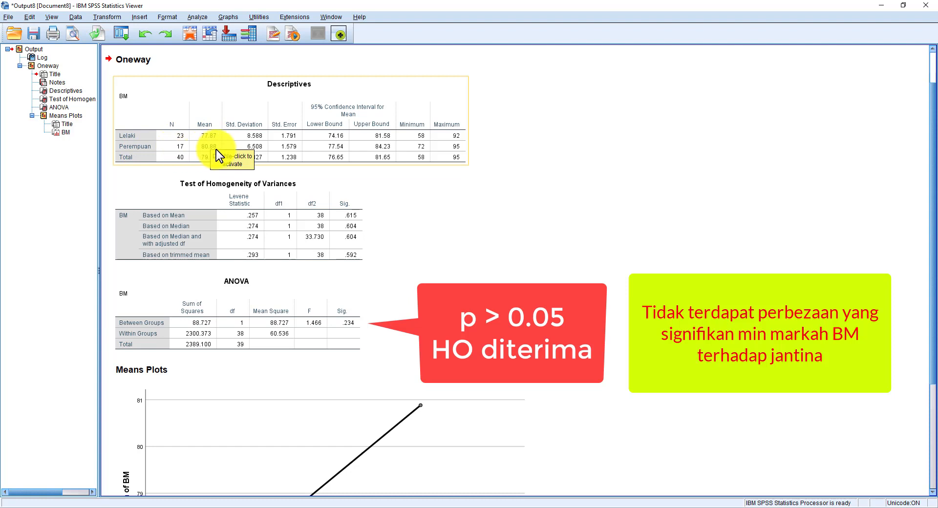
{"action": "scroll", "coordinate": [420, 268], "scroll_direction": "down", "scroll_amount": 3}
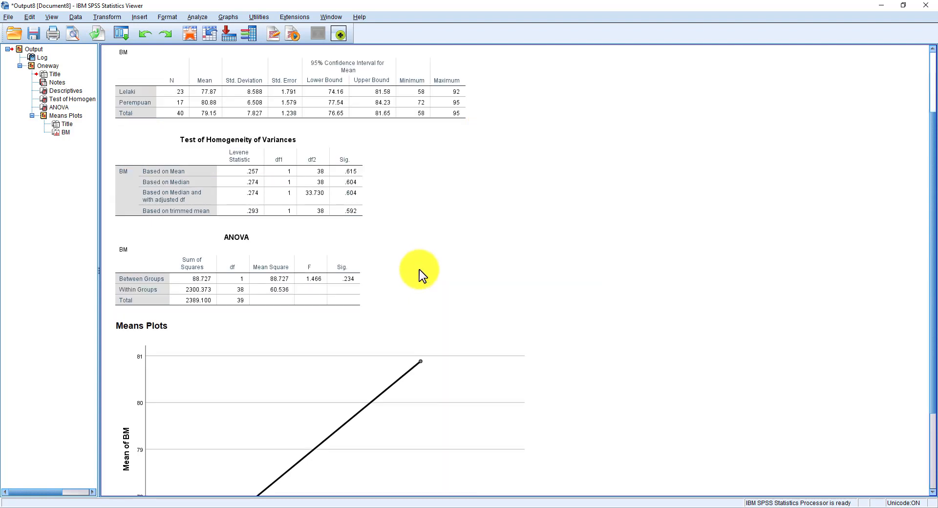
{"action": "scroll", "coordinate": [496, 321], "scroll_direction": "down", "scroll_amount": 1}
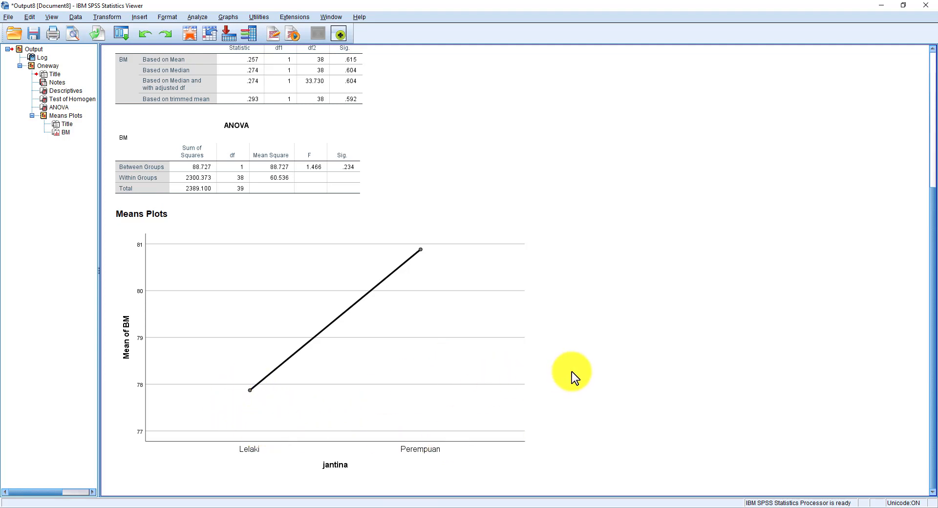
{"action": "scroll", "coordinate": [596, 343], "scroll_direction": "up", "scroll_amount": 2}
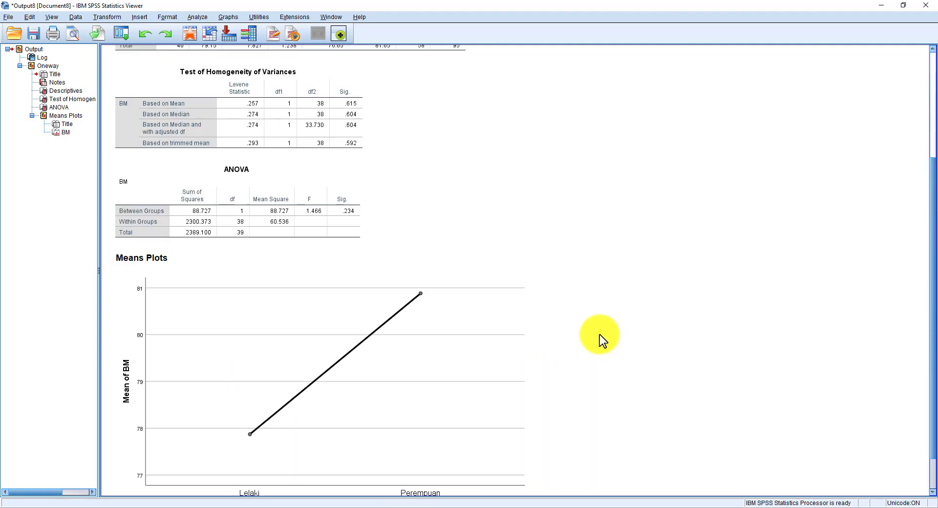
{"action": "scroll", "coordinate": [503, 255], "scroll_direction": "up", "scroll_amount": 2}
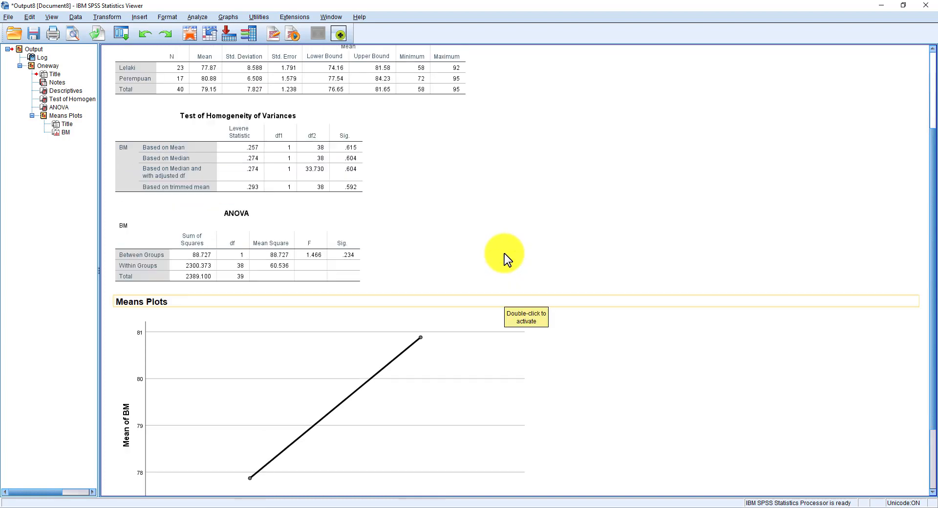
{"action": "scroll", "coordinate": [504, 253], "scroll_direction": "up", "scroll_amount": 2}
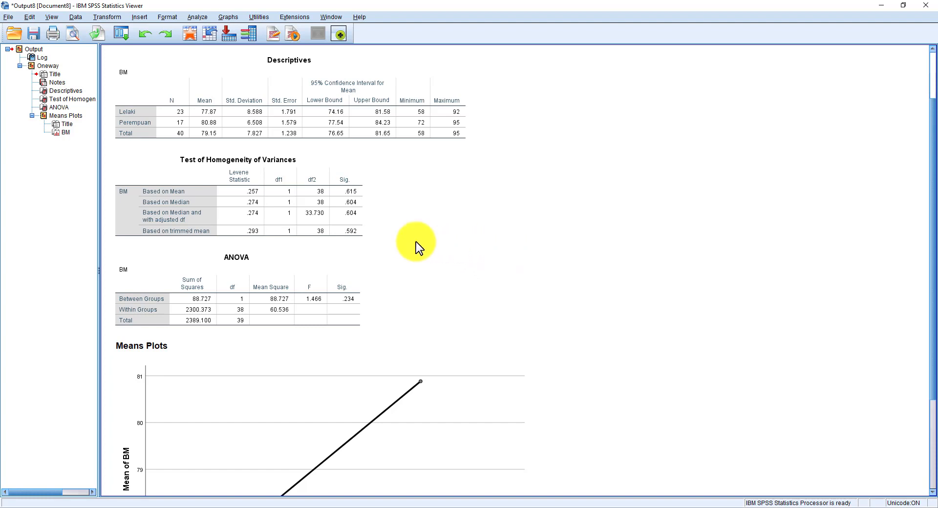
- Start another One-Way ANOVA on BM and replace the factor jantina with Kelas
{"action": "left_click", "coordinate": [199, 17]}
{"action": "mouse_move", "coordinate": [211, 74]}
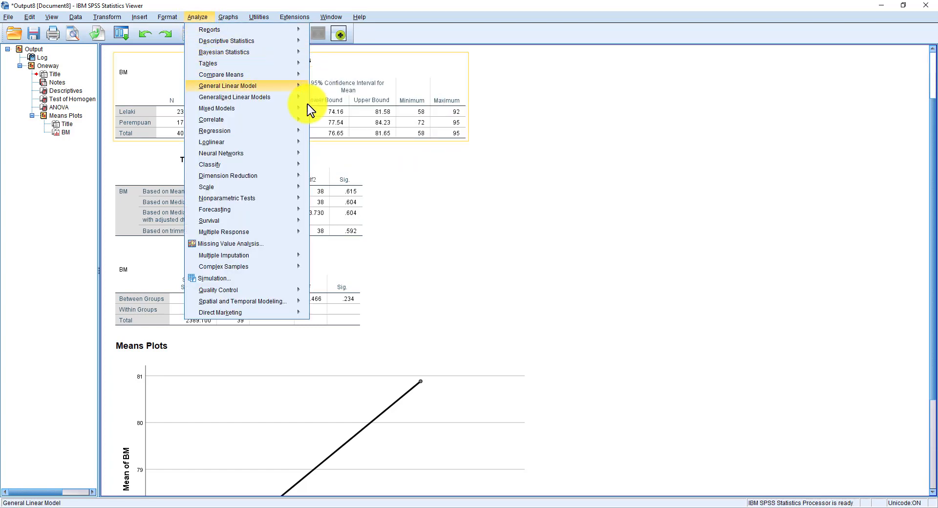
{"action": "mouse_move", "coordinate": [294, 74]}
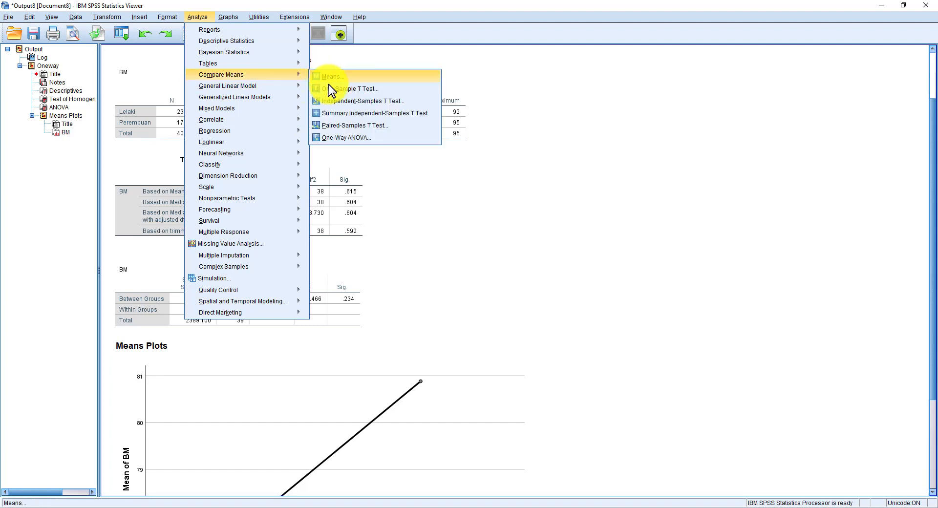
{"action": "left_click", "coordinate": [332, 136]}
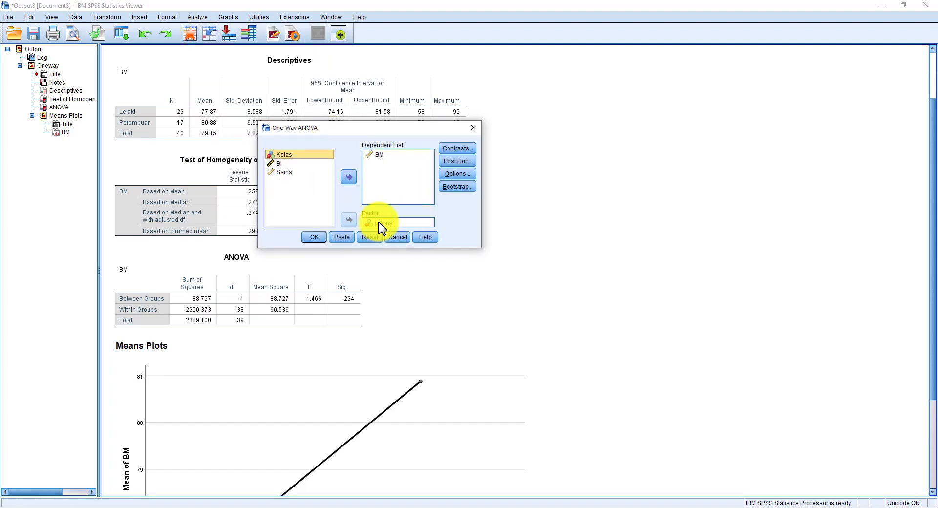
{"action": "left_click", "coordinate": [350, 220]}
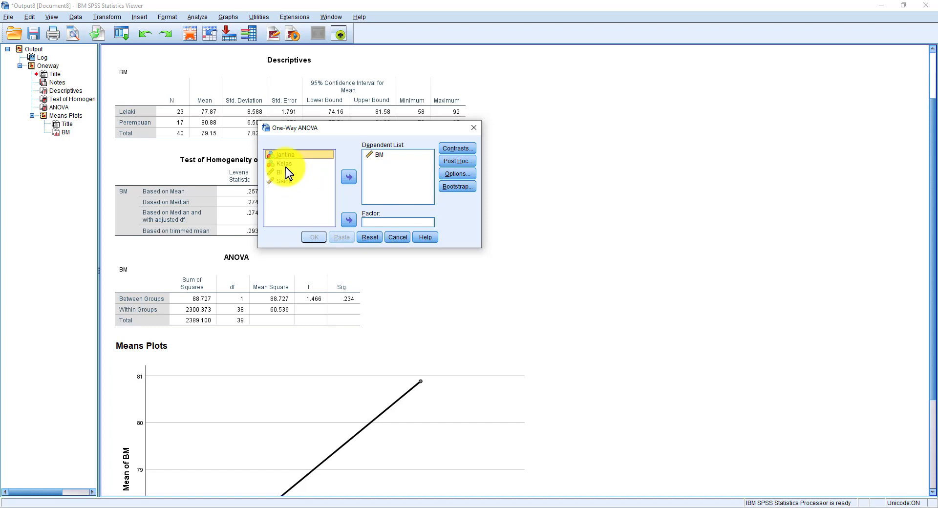
{"action": "left_click", "coordinate": [346, 219]}
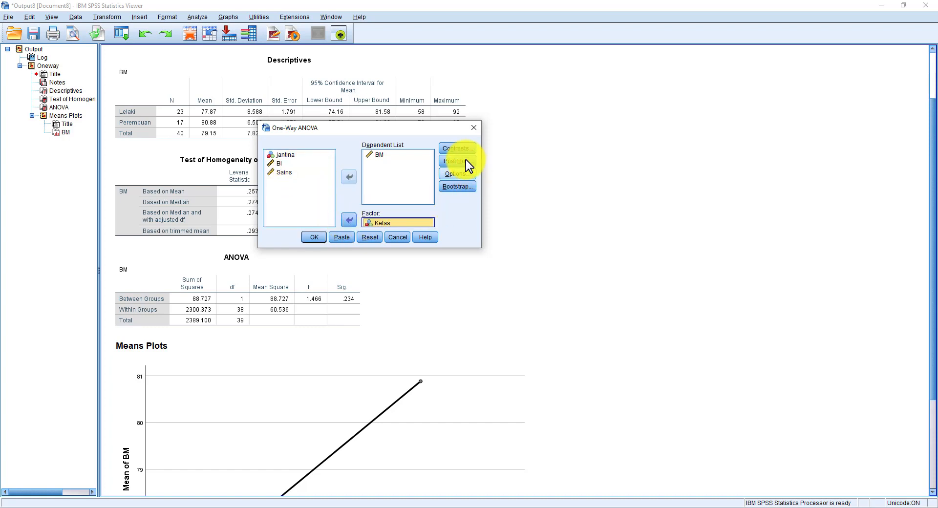
- Run the One-Way ANOVA by Kelas, keeping the Descriptive, Homogeneity of variance test and Means plot options
{"action": "left_click", "coordinate": [457, 175]}
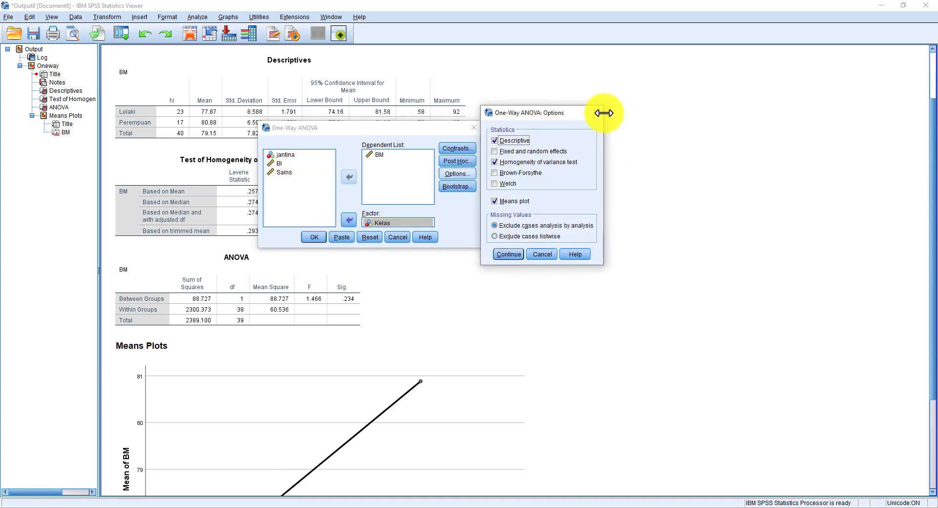
{"action": "left_click", "coordinate": [505, 255]}
{"action": "left_click", "coordinate": [323, 241]}
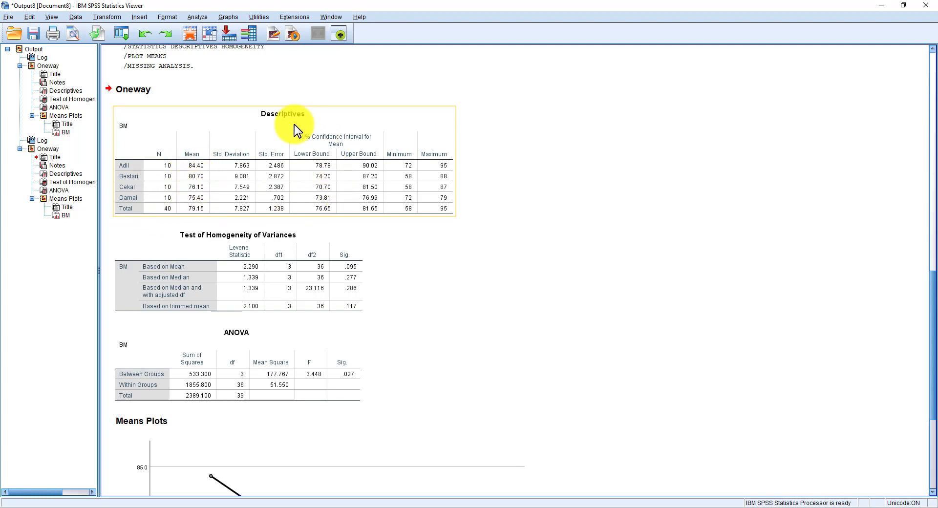
- Examine the homogeneity test significance, the ANOVA table and the means plot in the output for BM by Kelas
{"action": "left_click", "coordinate": [363, 245]}
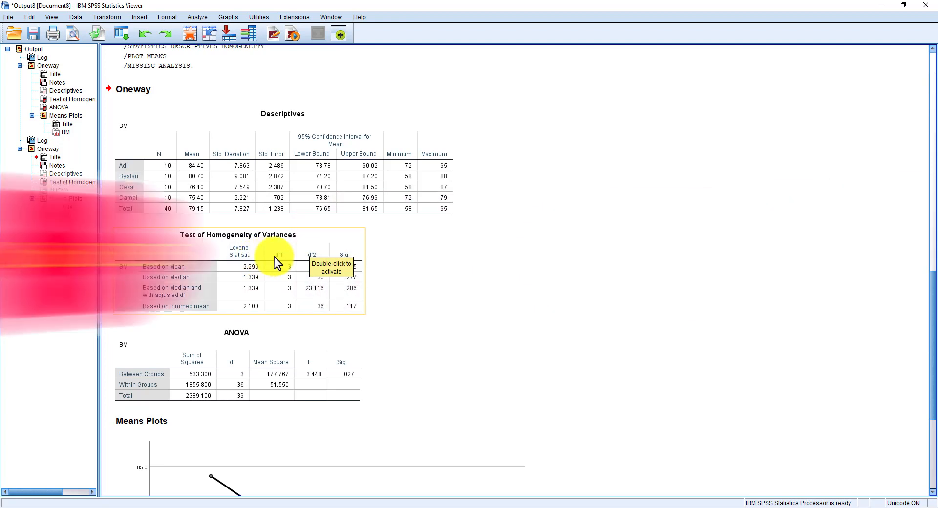
{"action": "left_click", "coordinate": [424, 306]}
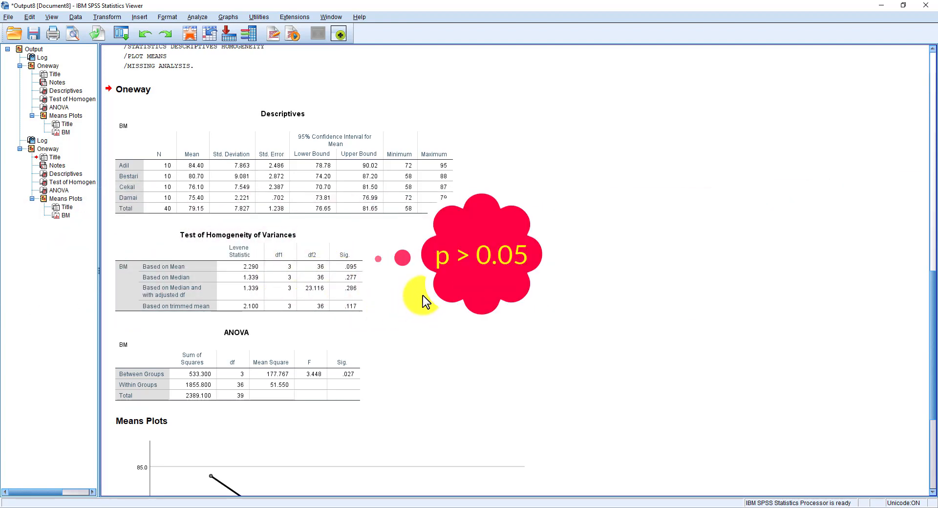
{"action": "left_click", "coordinate": [354, 269]}
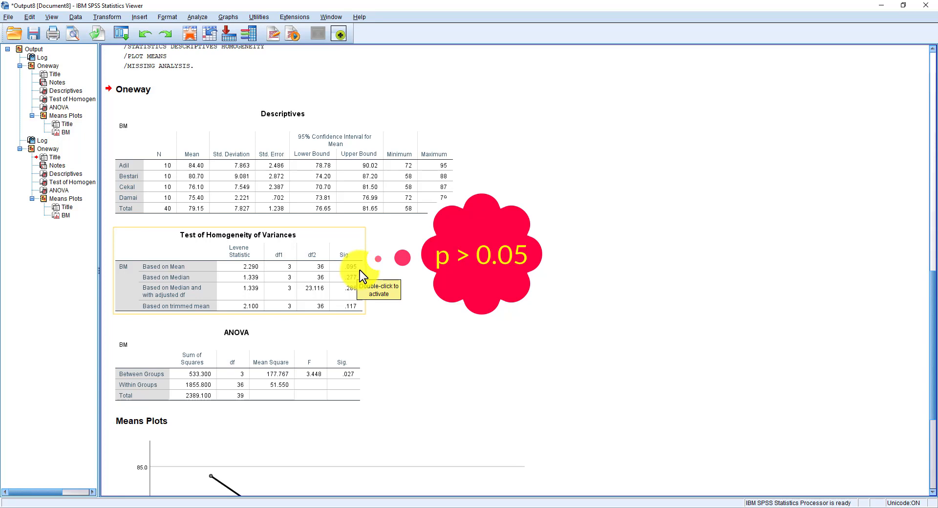
{"action": "left_click", "coordinate": [413, 268]}
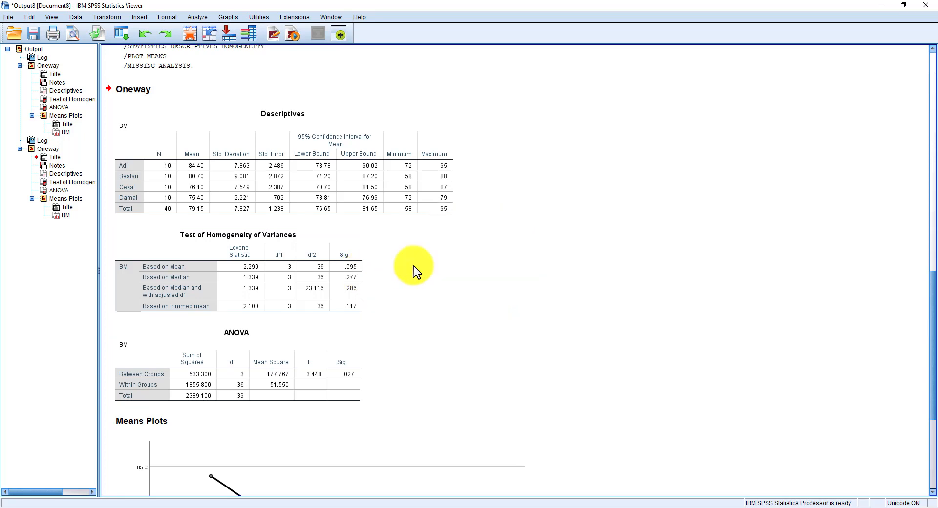
{"action": "scroll", "coordinate": [414, 265], "scroll_direction": "down", "scroll_amount": 3}
{"action": "left_click", "coordinate": [330, 284]}
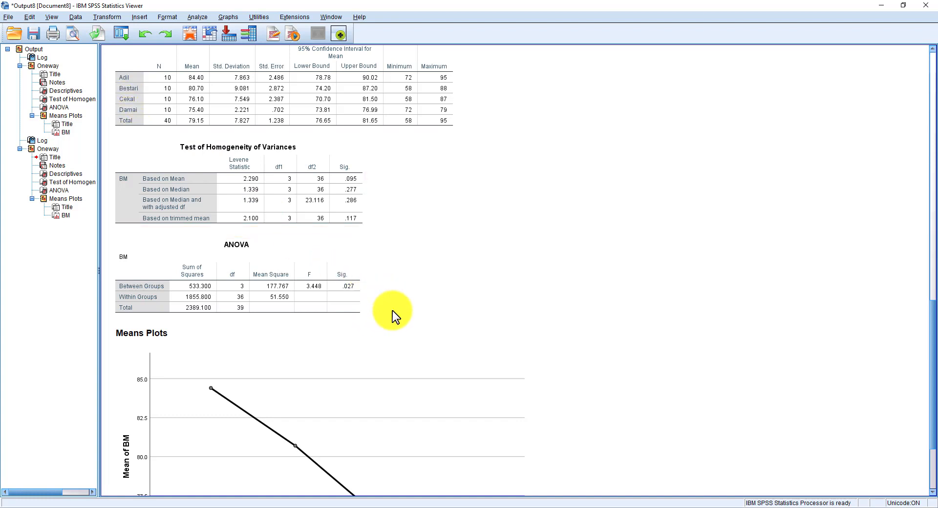
{"action": "scroll", "coordinate": [392, 310], "scroll_direction": "down", "scroll_amount": 2}
{"action": "scroll", "coordinate": [393, 311], "scroll_direction": "down", "scroll_amount": 2}
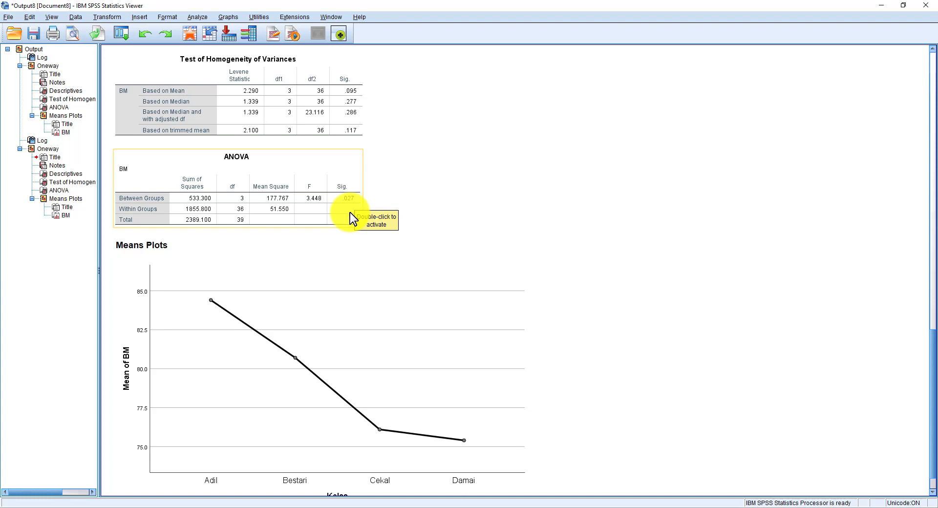
{"action": "left_click", "coordinate": [334, 246]}
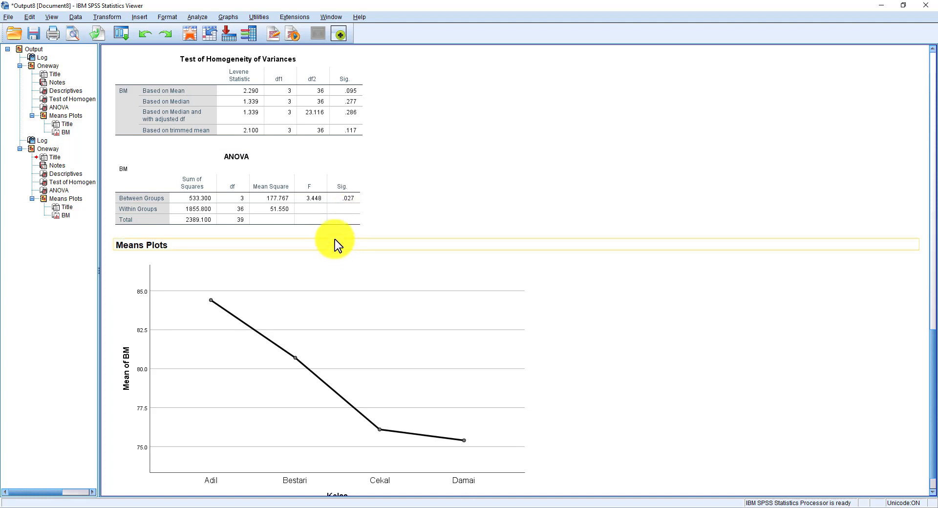
{"action": "left_click", "coordinate": [338, 226]}
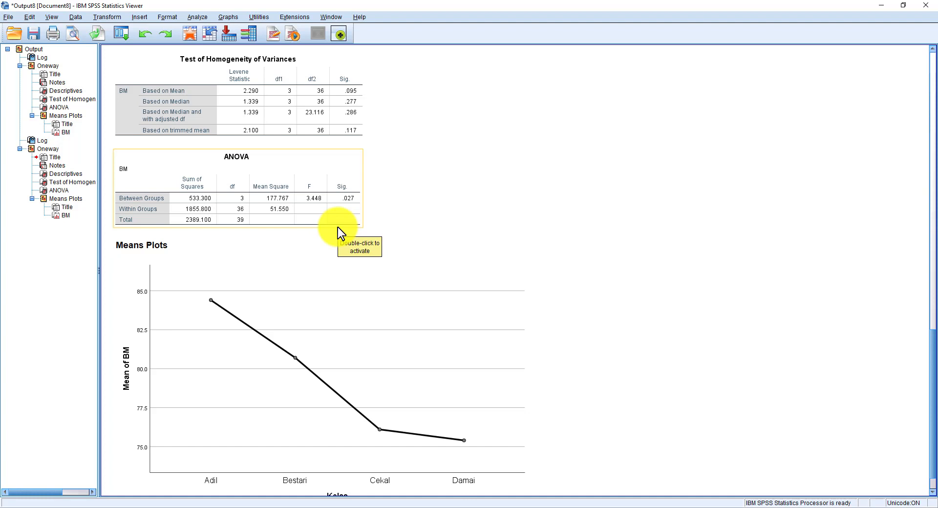
{"action": "left_click", "coordinate": [339, 239]}
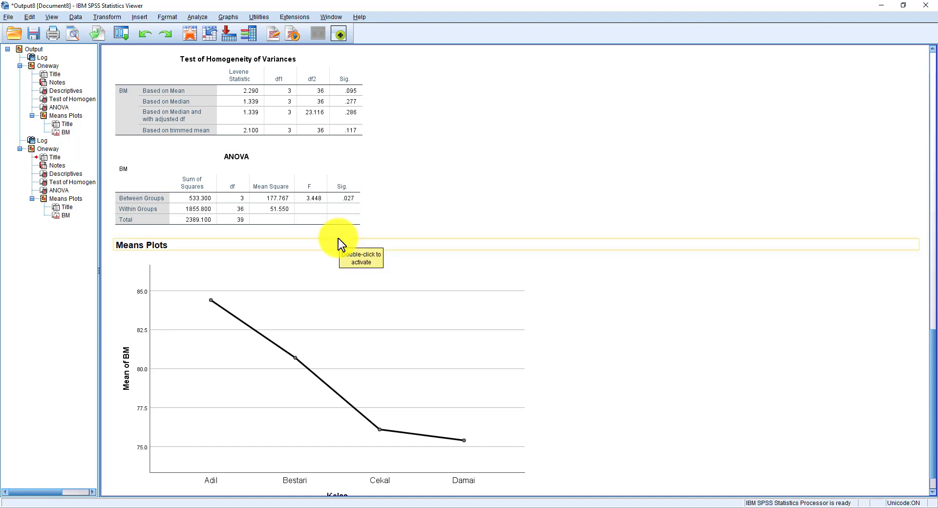